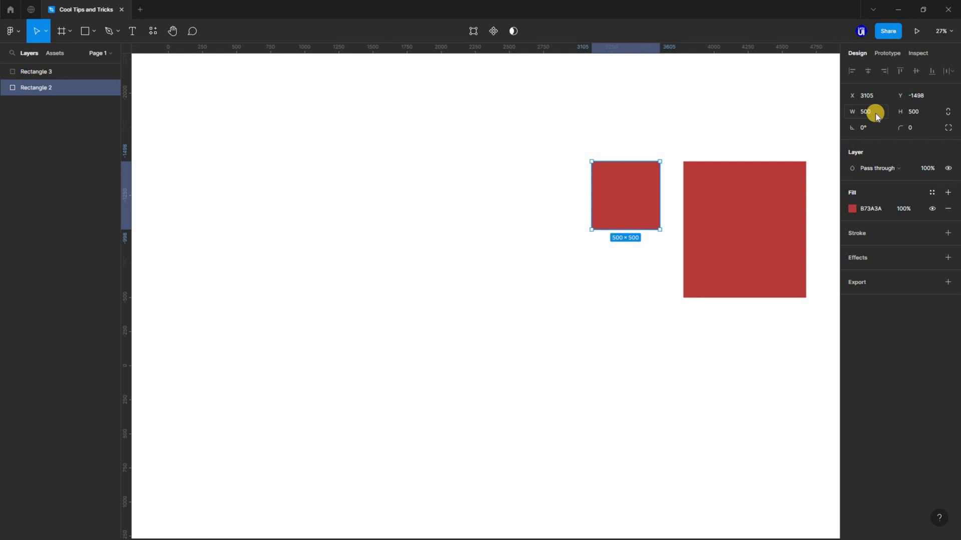
Step: Select both the small red square and the large 900×1000 rectangle together
key("Escape")
left_click(735, 170)
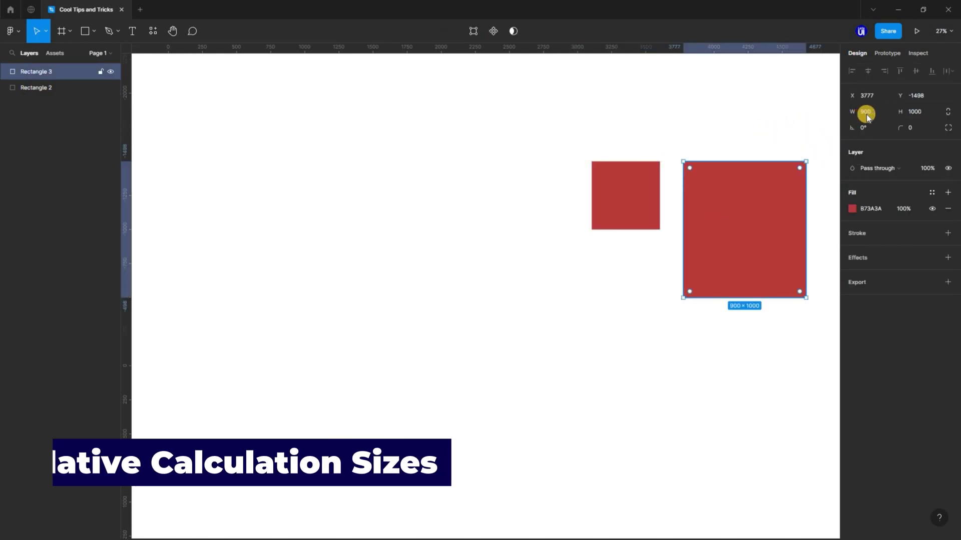
left_click(867, 116)
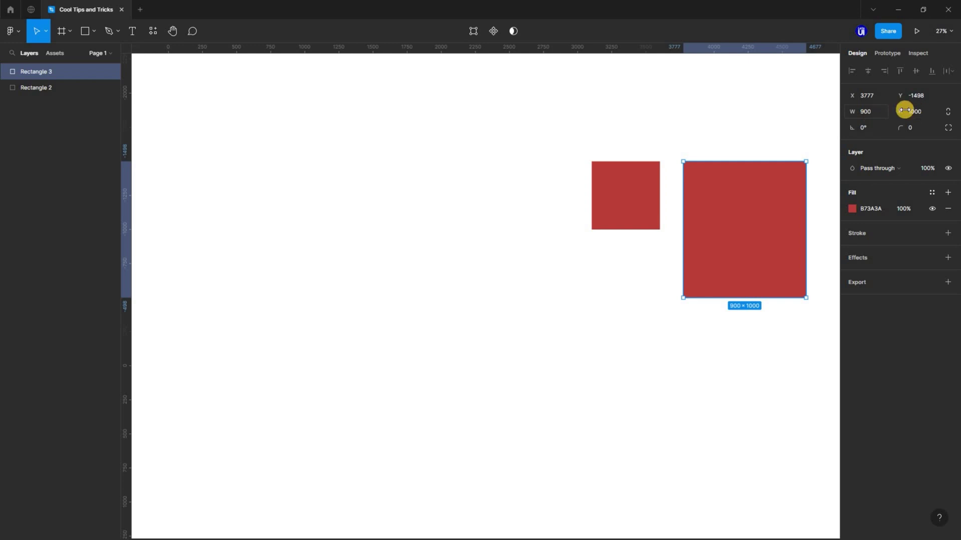
key("Escape")
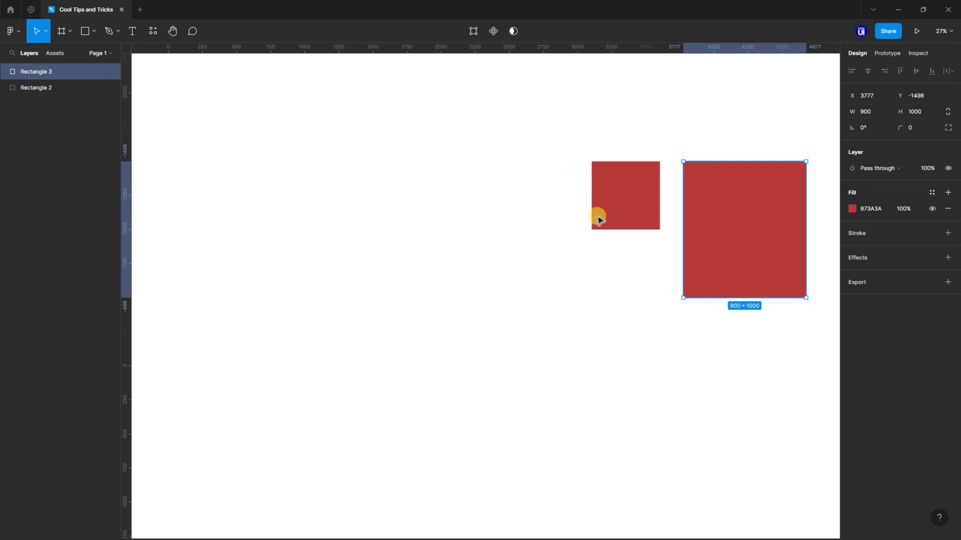
key("Escape")
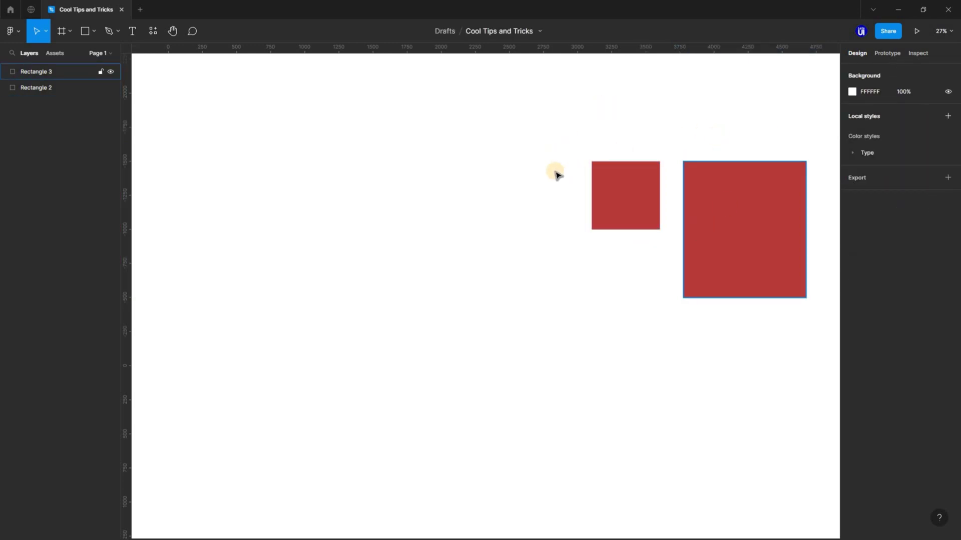
left_click(610, 178)
key("Tab")
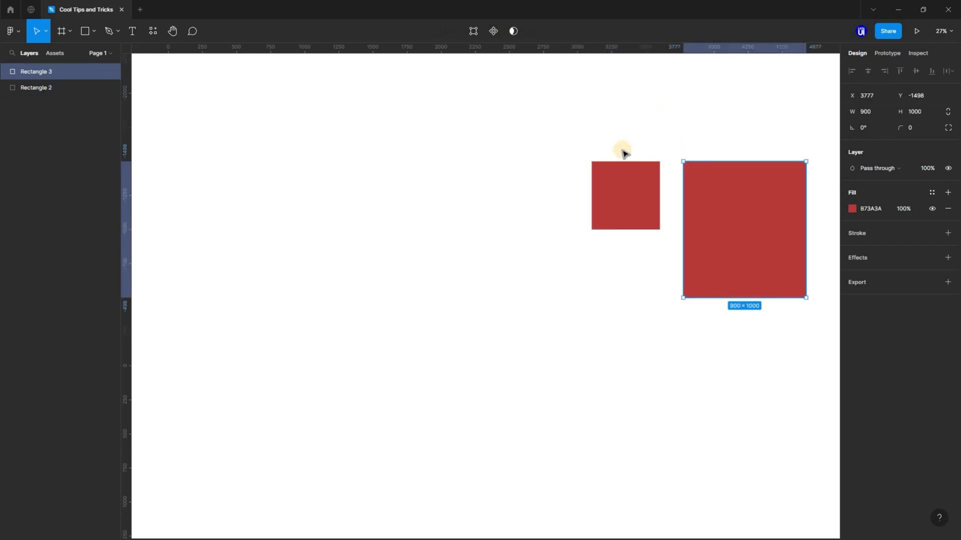
key("Escape")
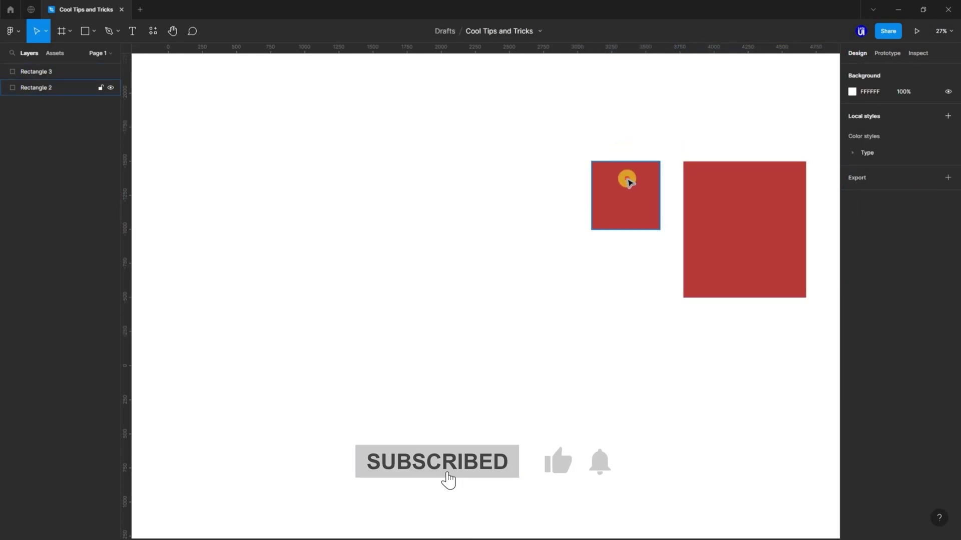
left_click(653, 198)
left_click(756, 209, "shift")
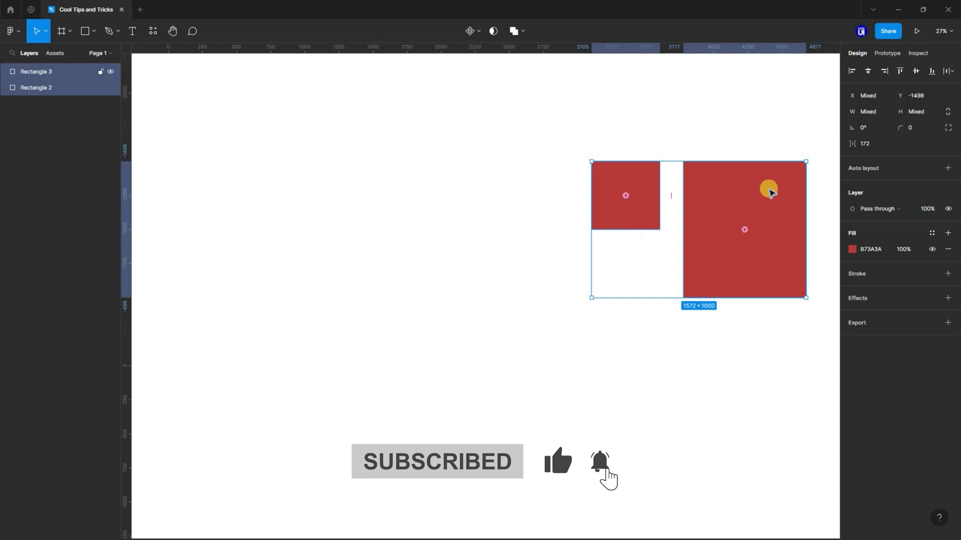
Step: Append +100 to the Mixed width so each rectangle grows 100 wider
left_click(877, 112)
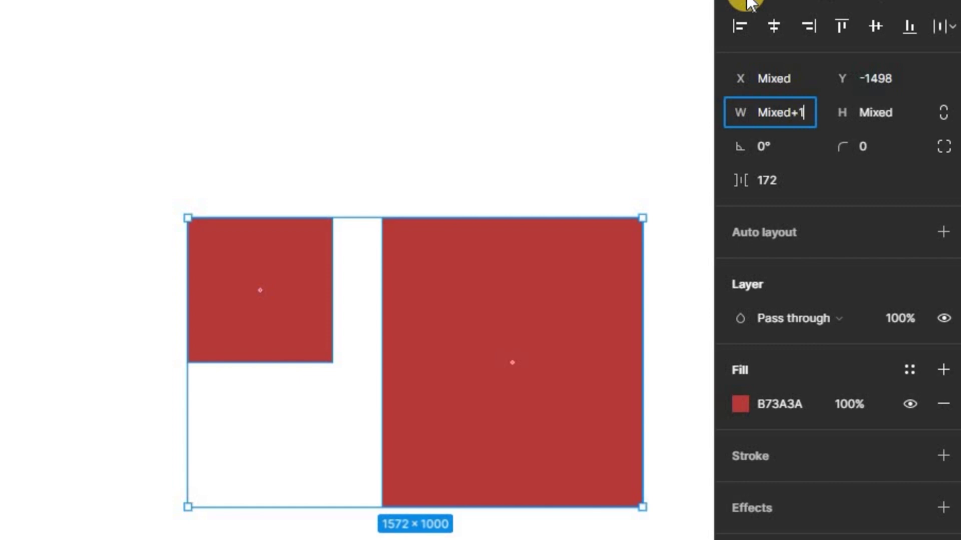
type("00")
key("Return")
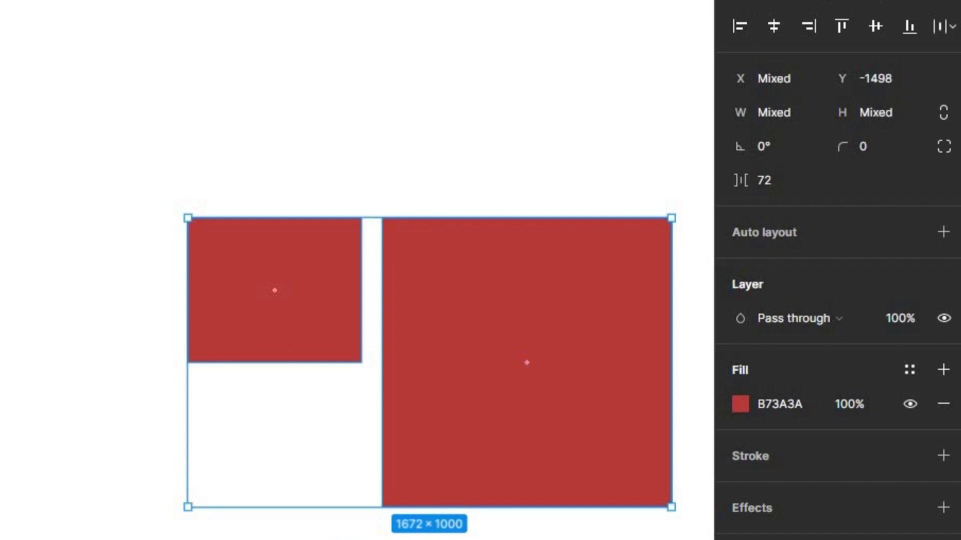
mouse_move(245, 253)
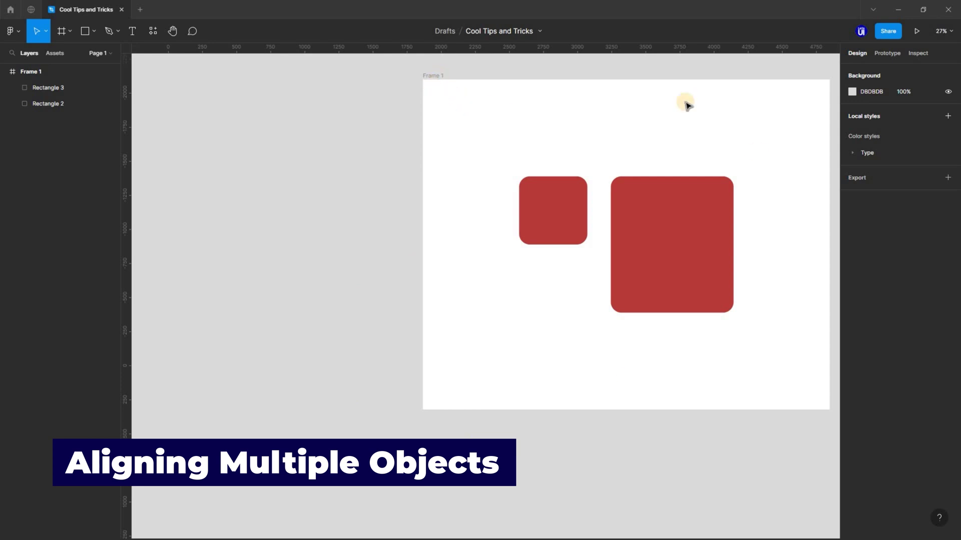
Step: Align both rectangles to Frame 1's left edge, then horizontal centre, then right edge
left_click(558, 201)
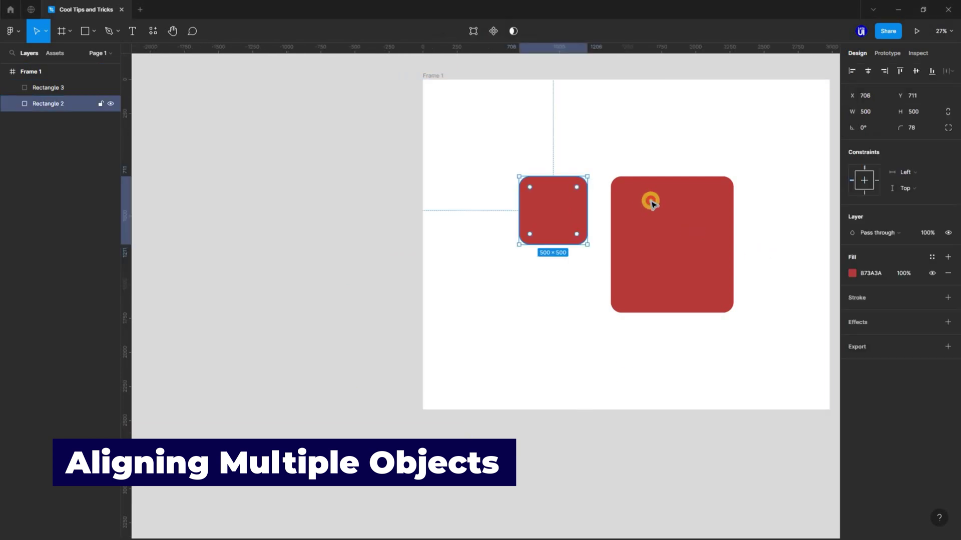
left_click(669, 221, "shift")
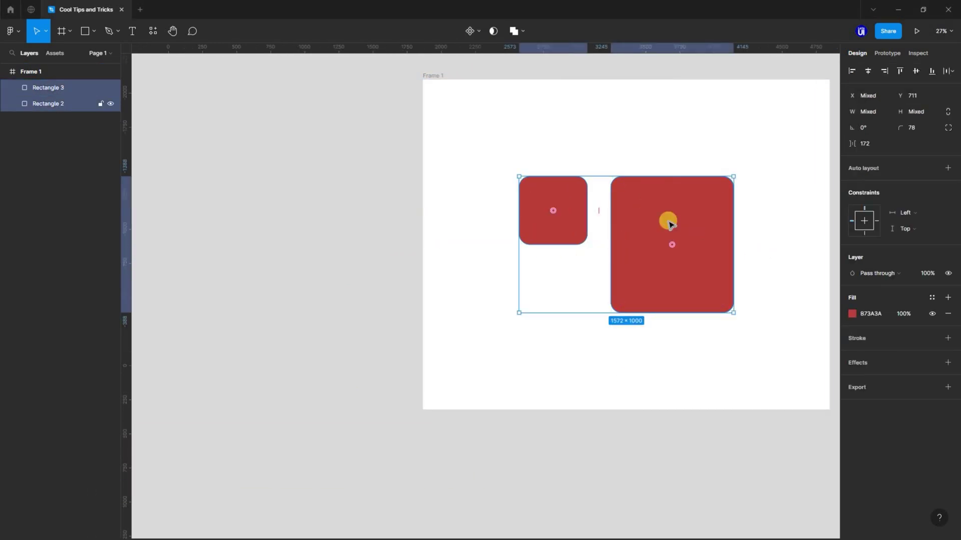
left_click(852, 72)
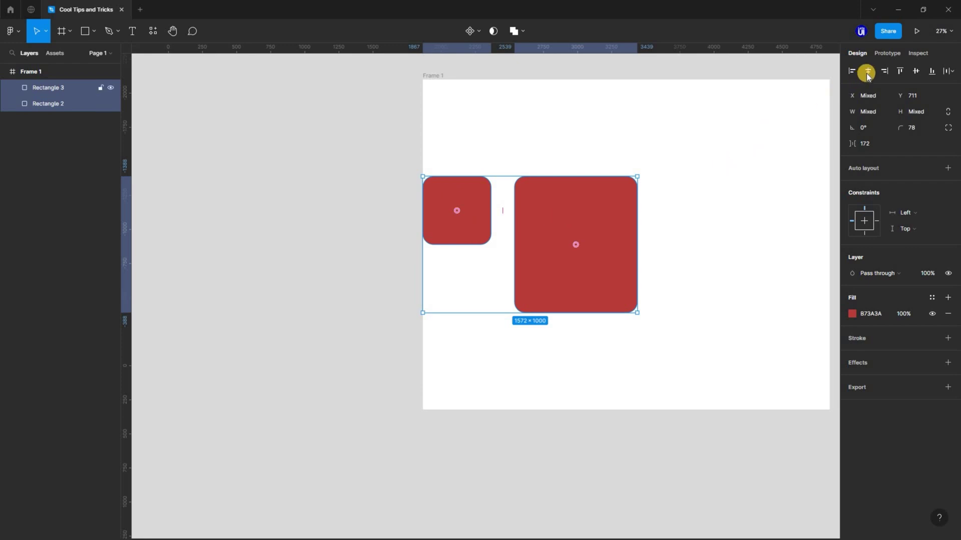
key("alt+h")
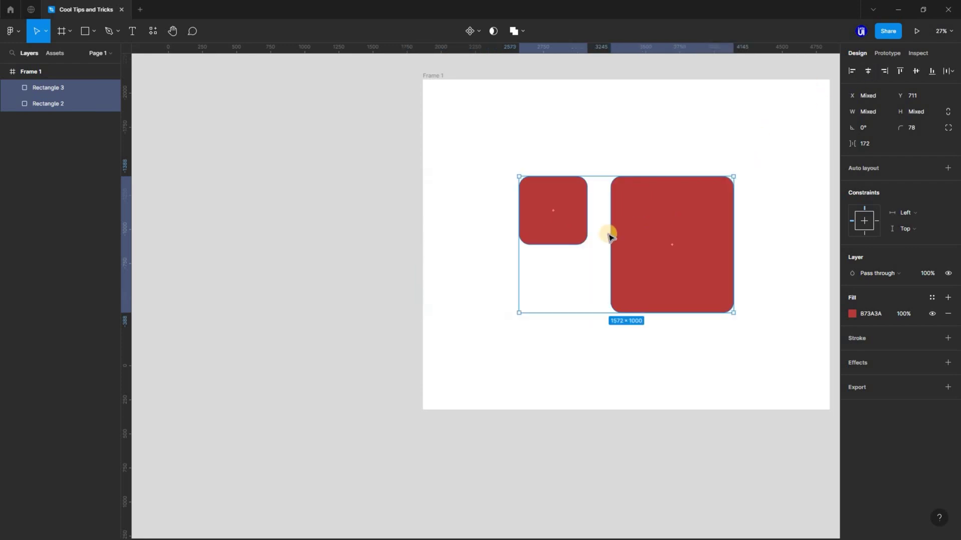
left_click(884, 73)
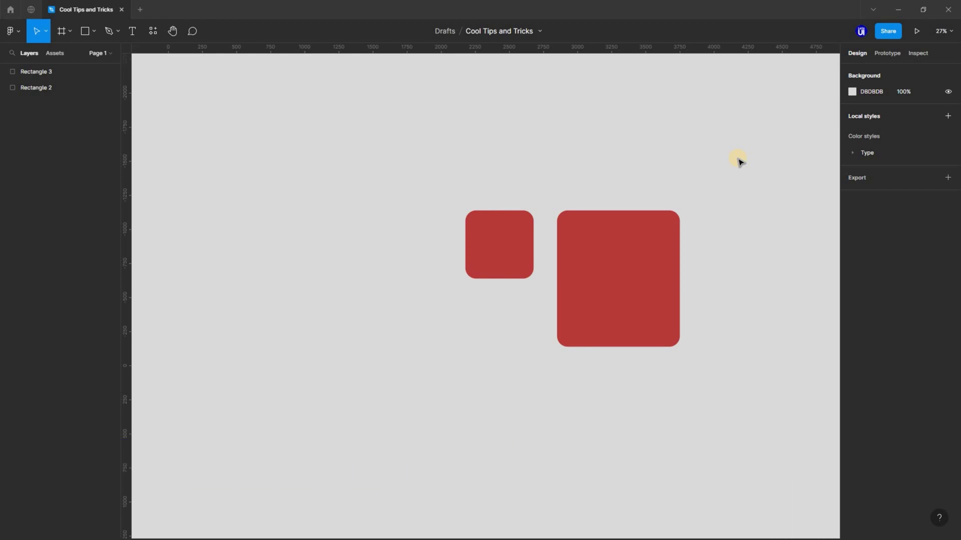
Step: Group the two rounded rectangles into Group 1 and reselect it
key("ctrl+a")
key("ctrl+g")
left_click(574, 243)
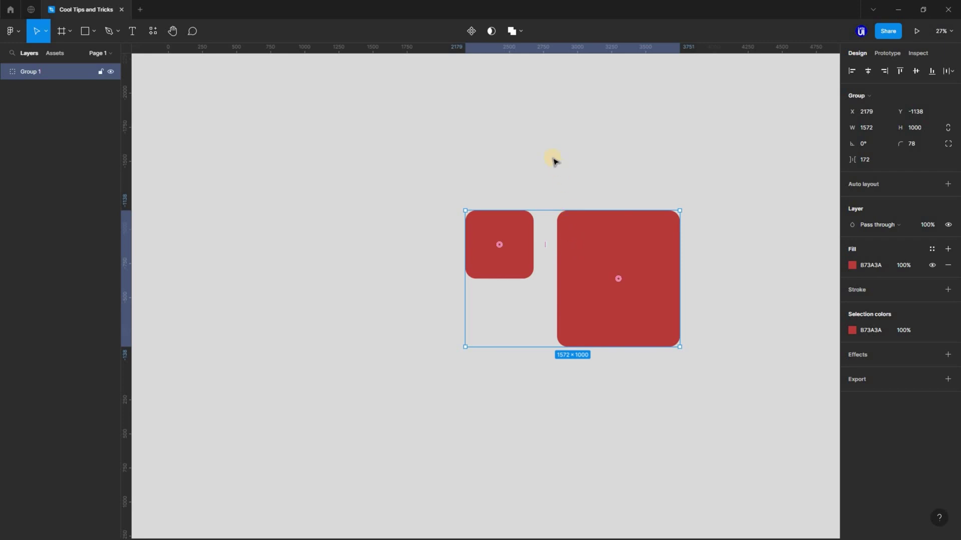
left_click(492, 209)
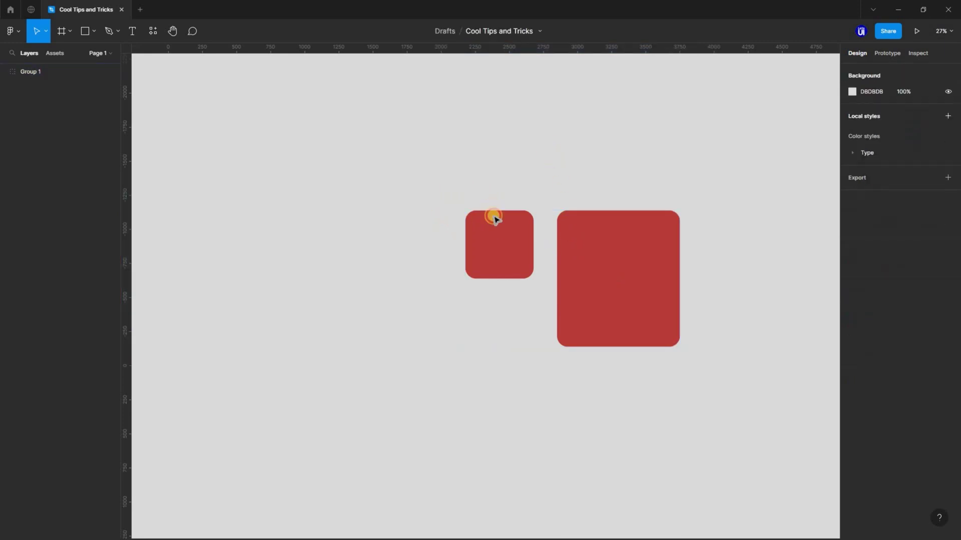
left_click(579, 251)
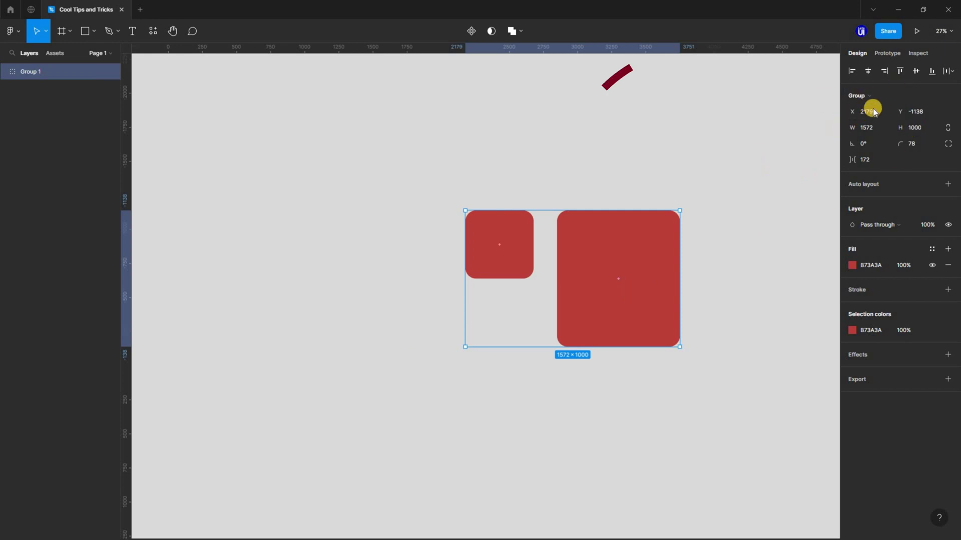
Step: Convert Group 1 into a frame, Frame 1
left_click(946, 95)
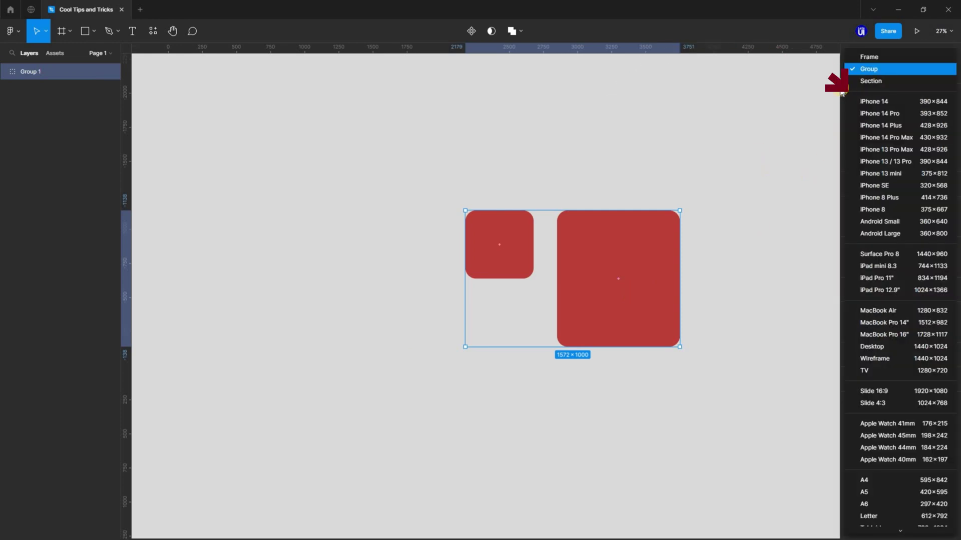
left_click(871, 59)
left_click(480, 208)
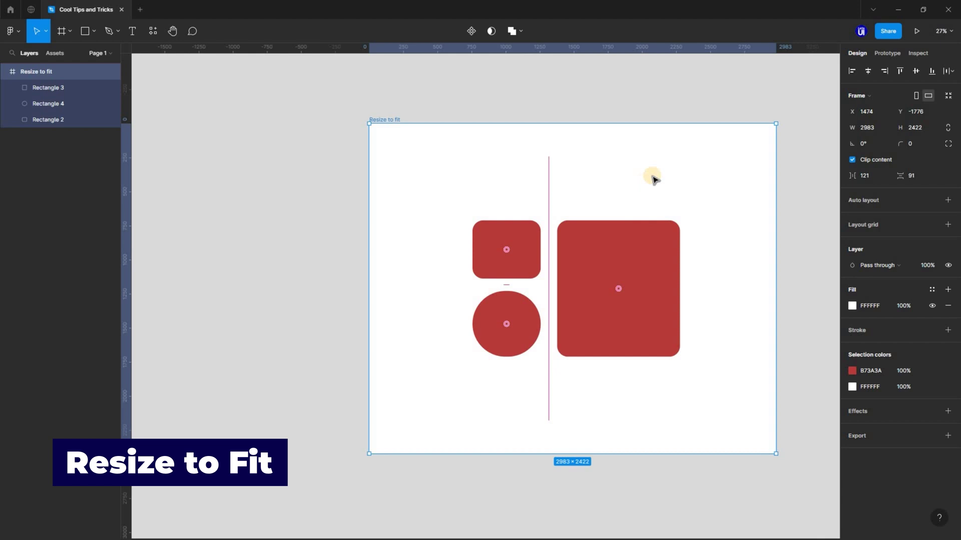
Step: Shrink the Resize to fit frame to hug its shapes at 1521×1000
left_click(462, 273)
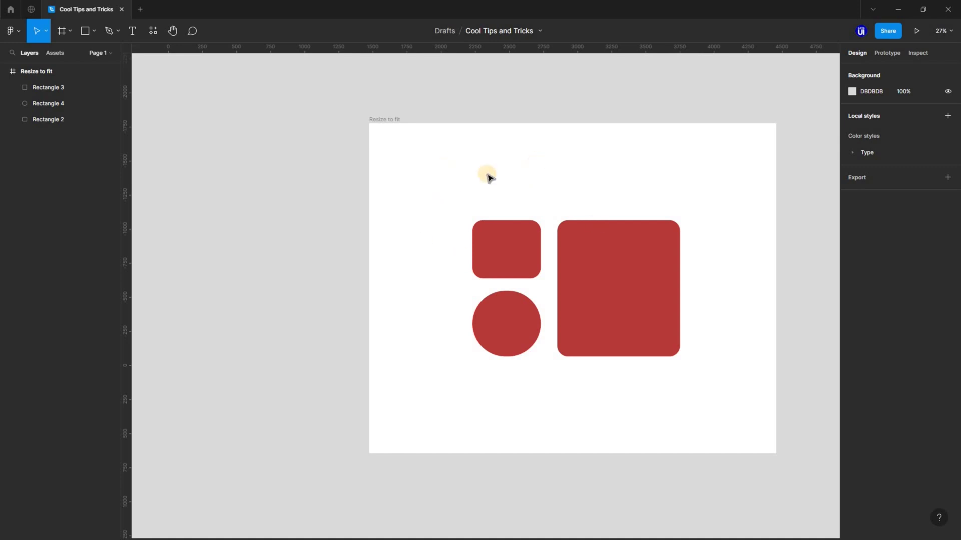
left_click(385, 120)
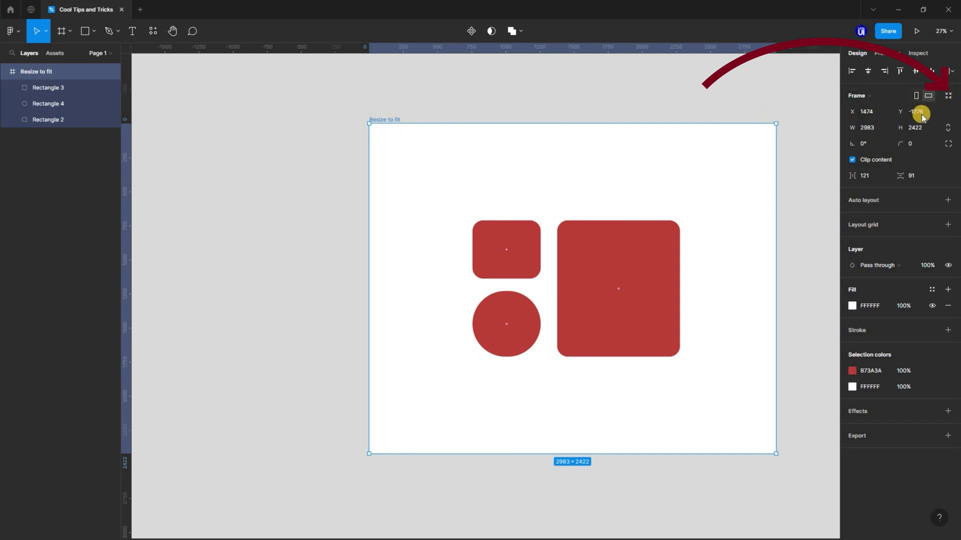
left_click(949, 97)
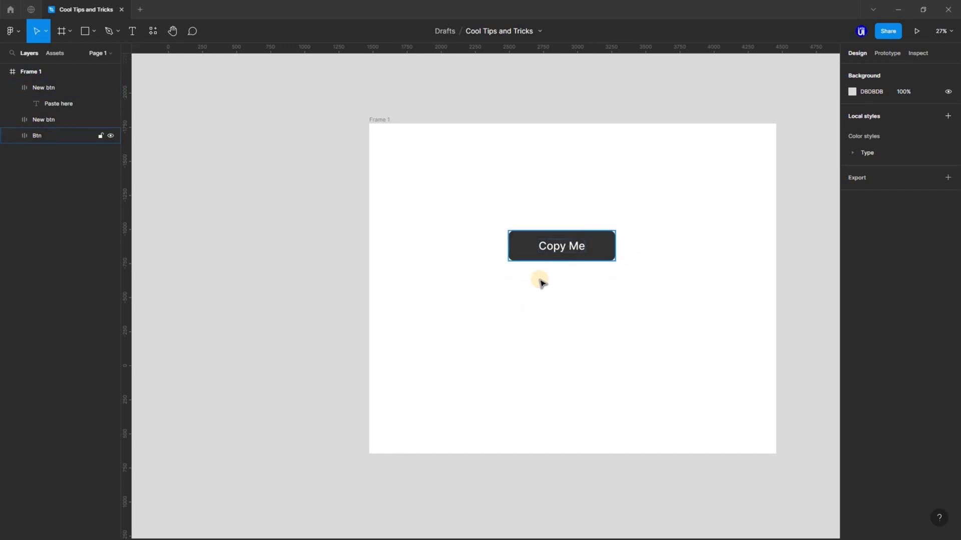
Step: Copy the Copy Me button's dark 333232 fill and paste it onto the blank button below
left_click(609, 245)
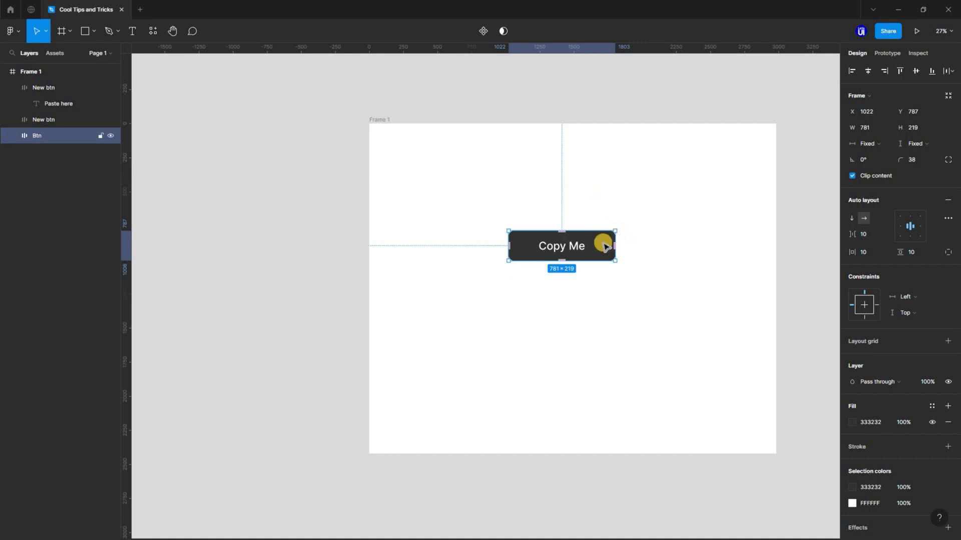
left_click(844, 425)
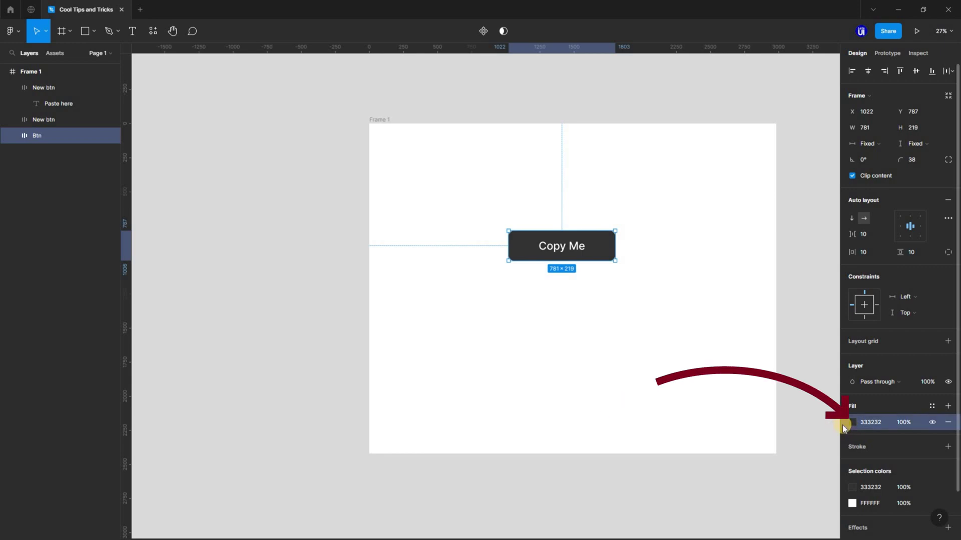
key("ctrl+c")
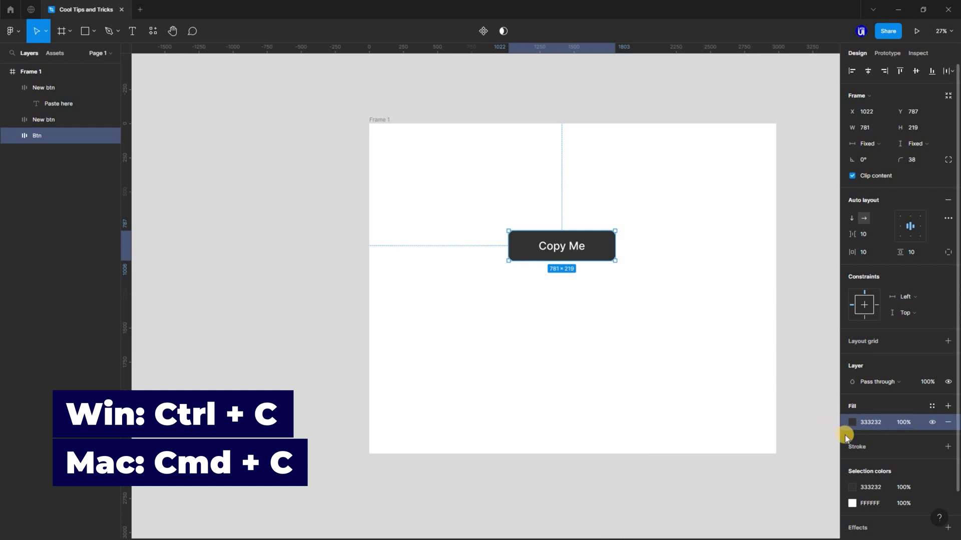
left_click(608, 287)
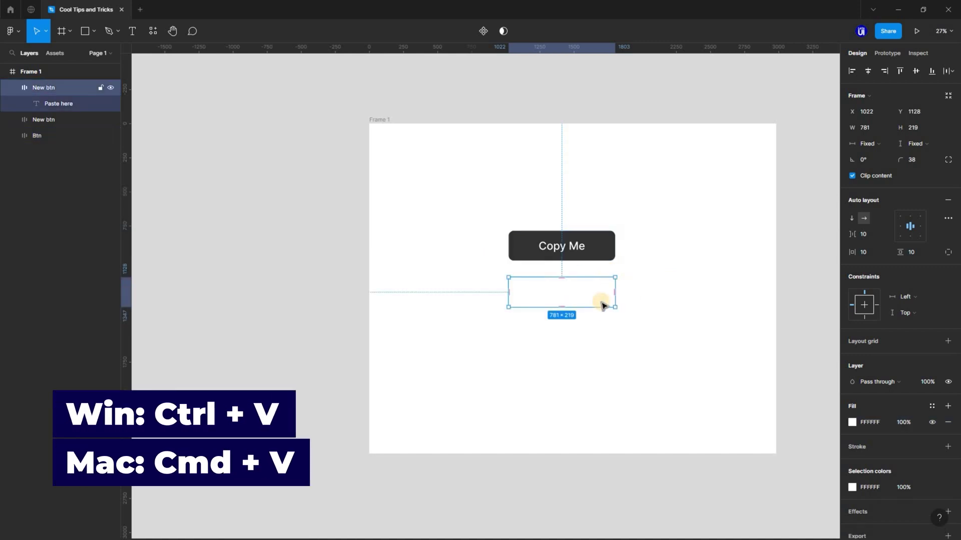
key("ctrl+v")
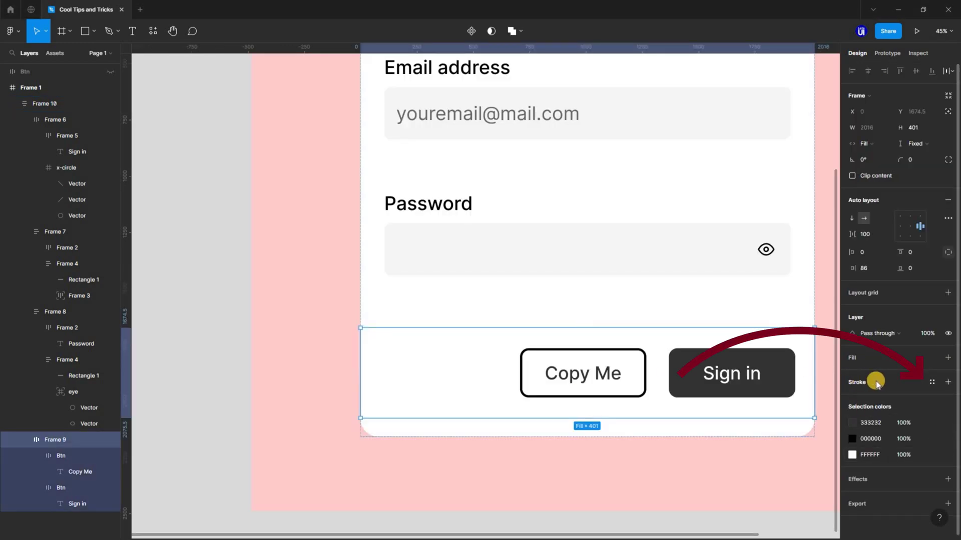
Step: Add a 4 px grey 8F8E8E stroke to Frame 9, applied to one side only
left_click(949, 383)
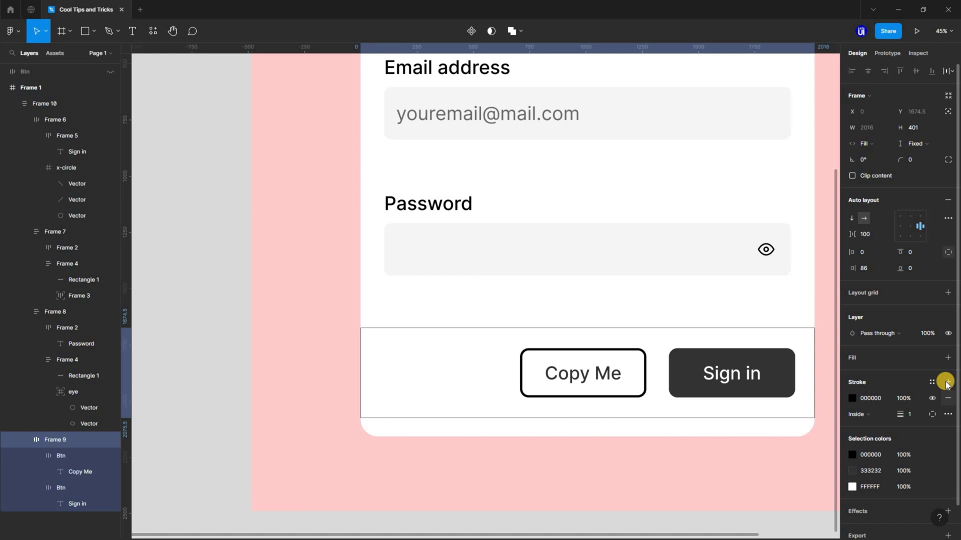
left_click(851, 398)
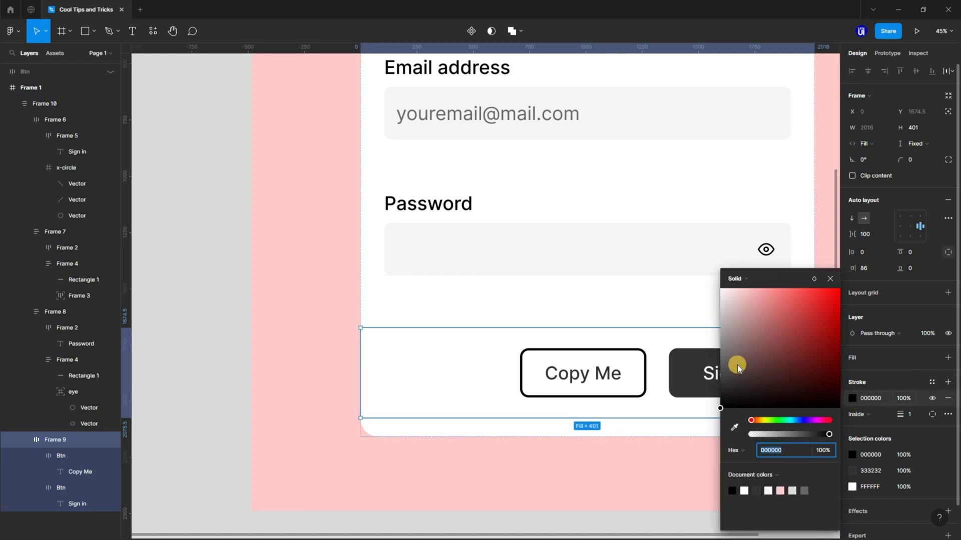
left_click(730, 349)
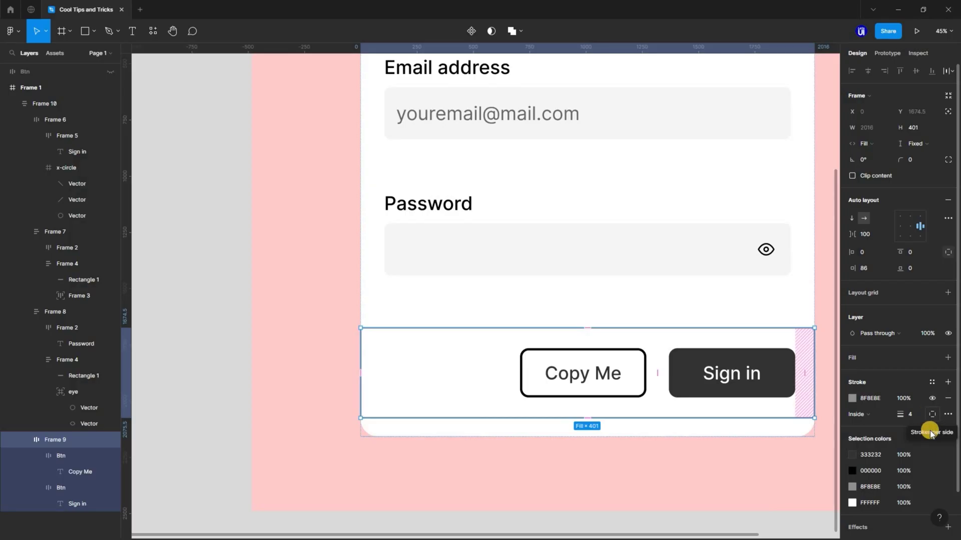
left_click(921, 410)
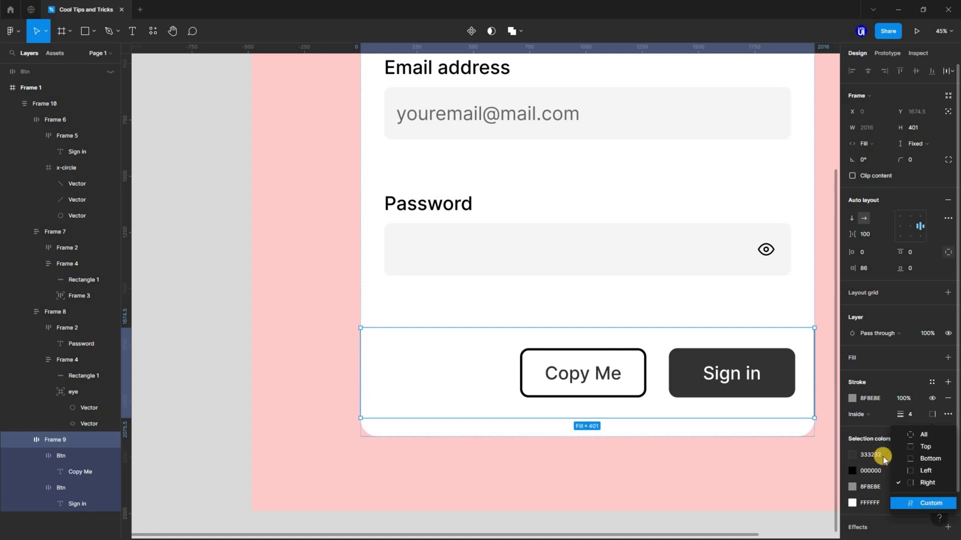
key("Return")
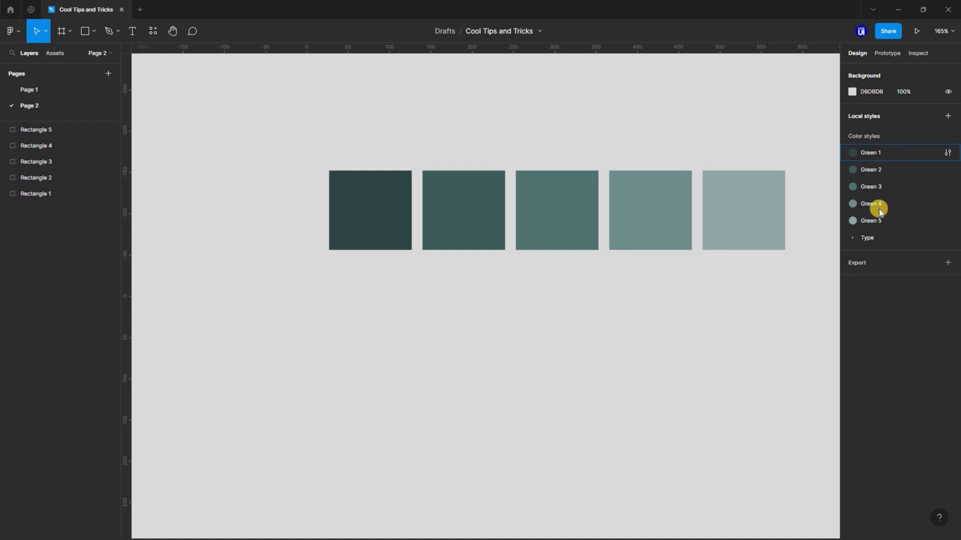
Step: Group colour styles Green 1 through Green 5 under the name 'Shades of Green'
left_click(879, 151)
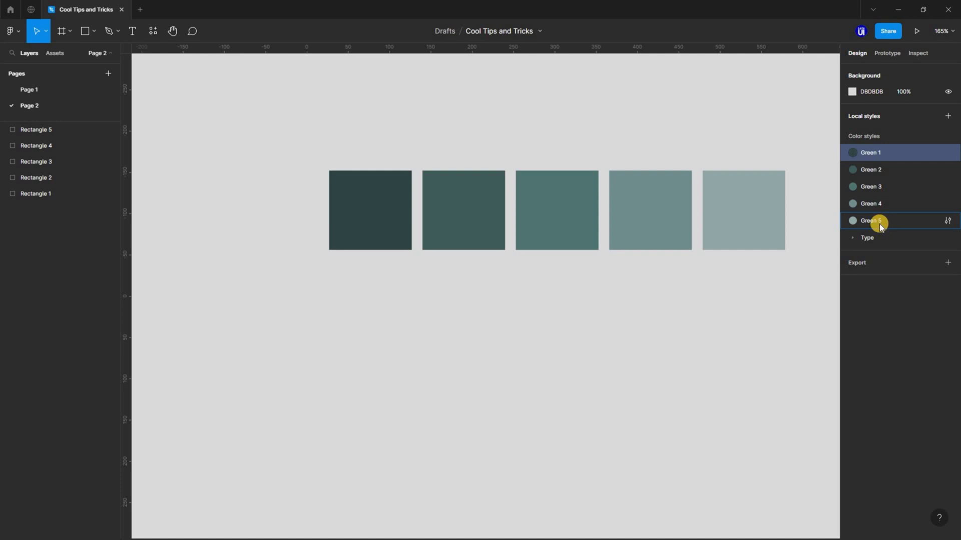
left_click(888, 224, "shift")
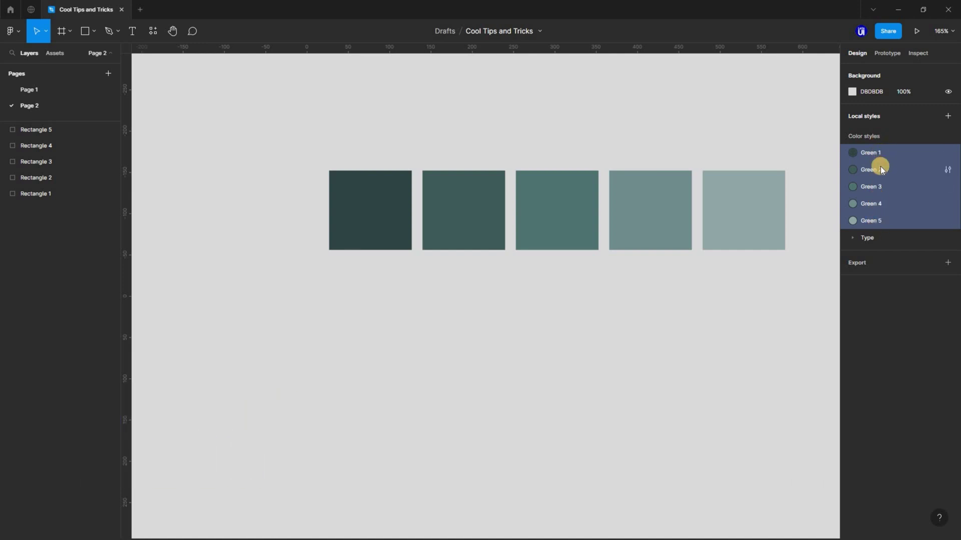
key("ctrl+g")
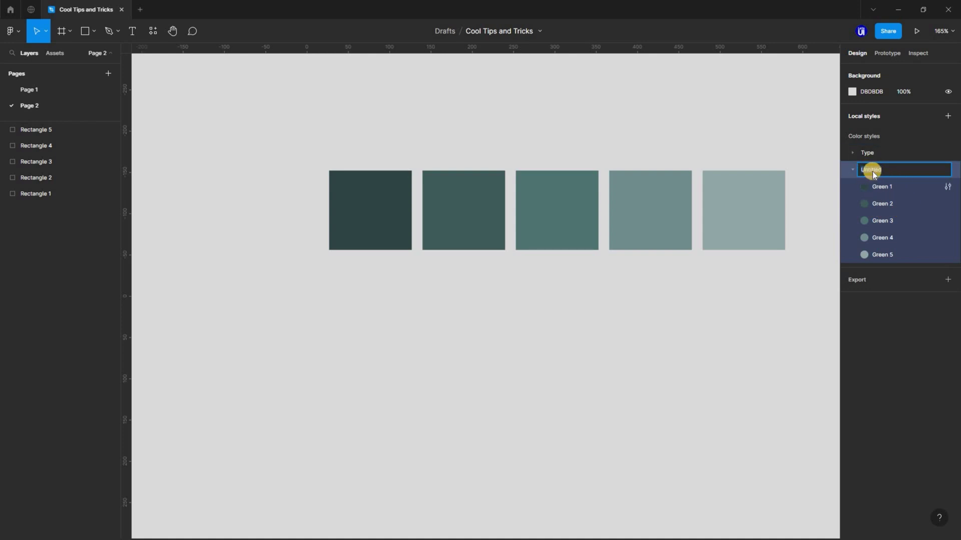
type("Shad")
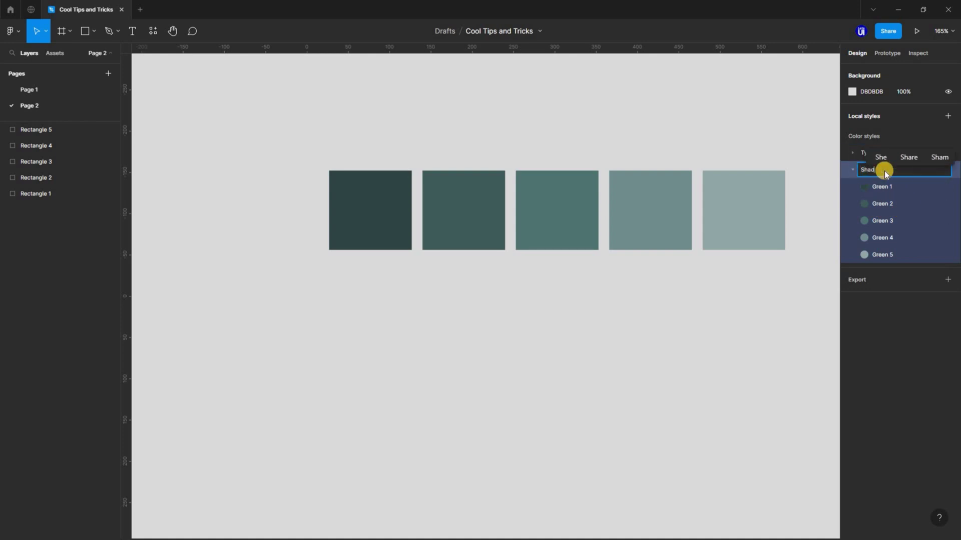
type("es of Green")
key("Return")
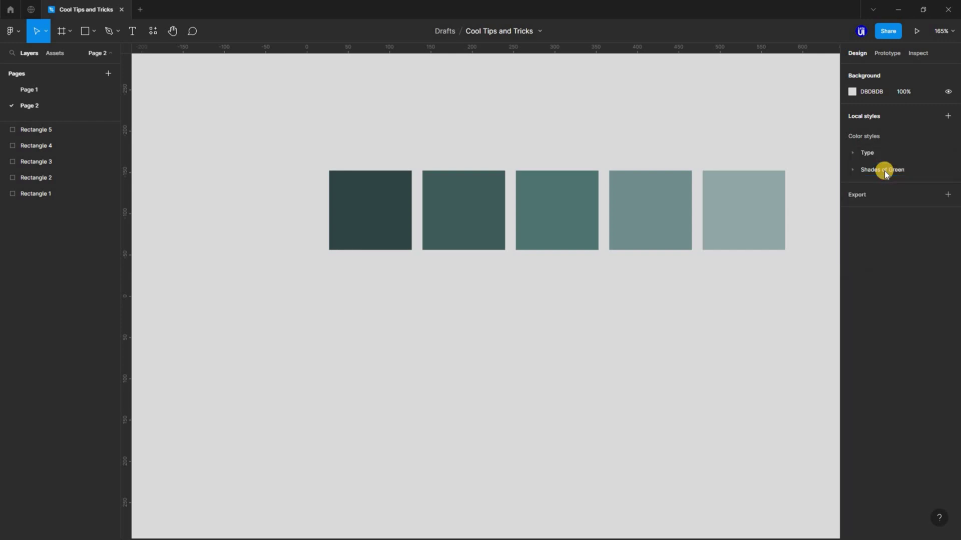